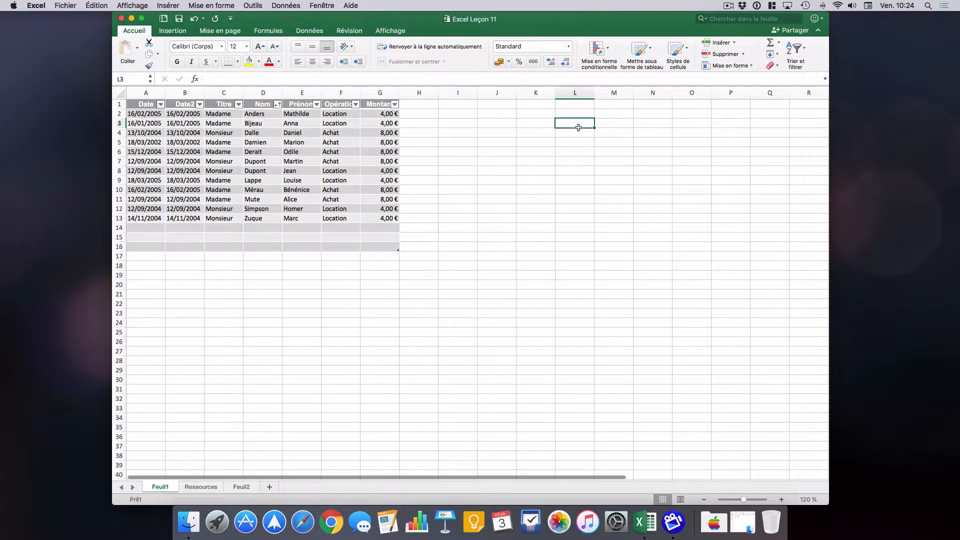
click(142, 91)
click(184, 93)
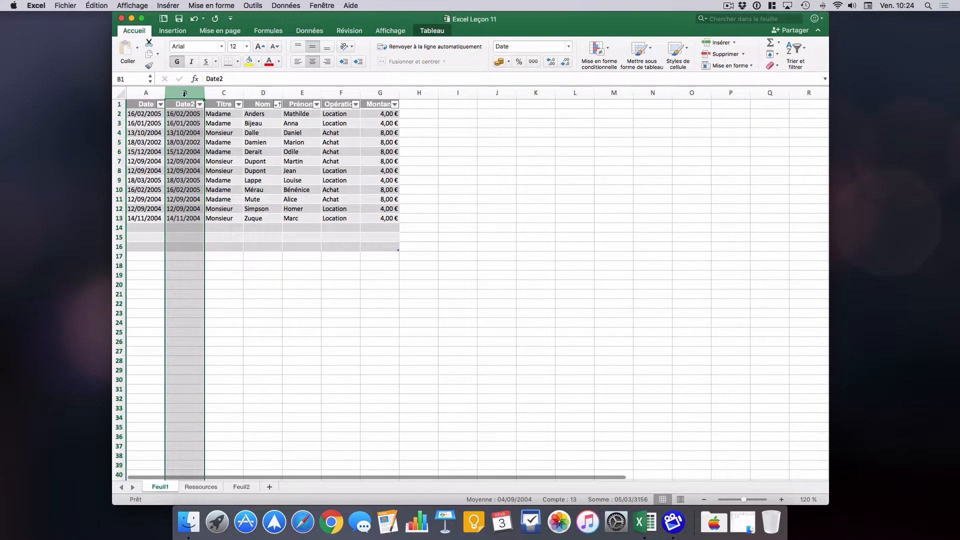
click(146, 91)
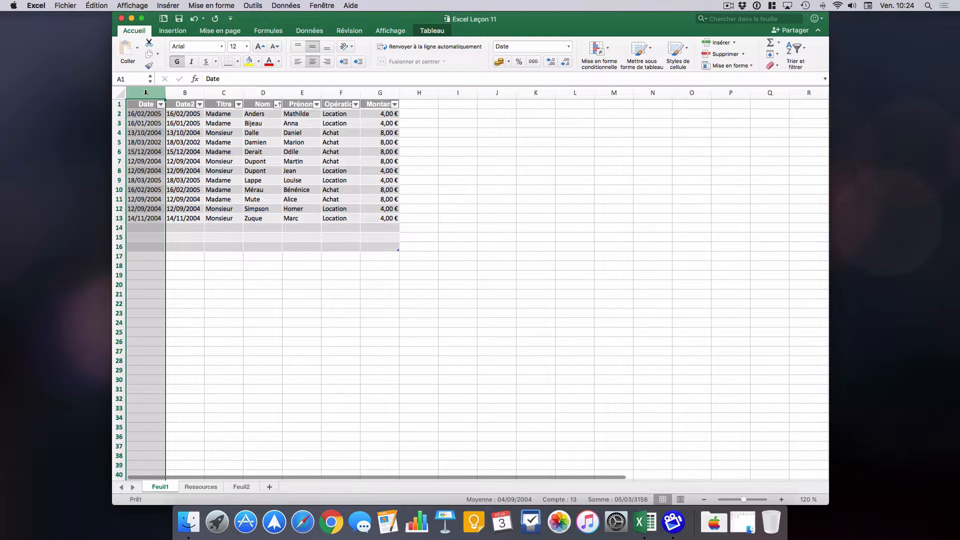
click(184, 92)
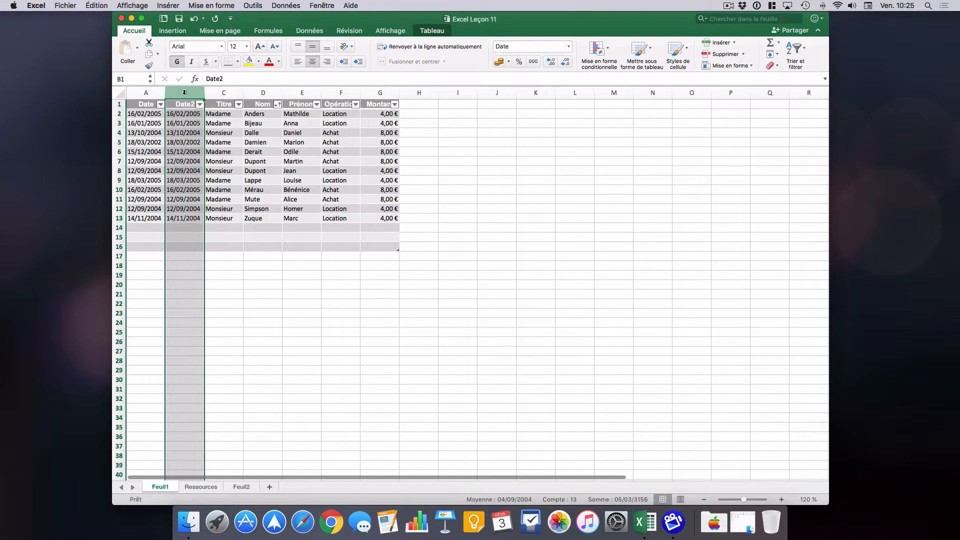
click(225, 231)
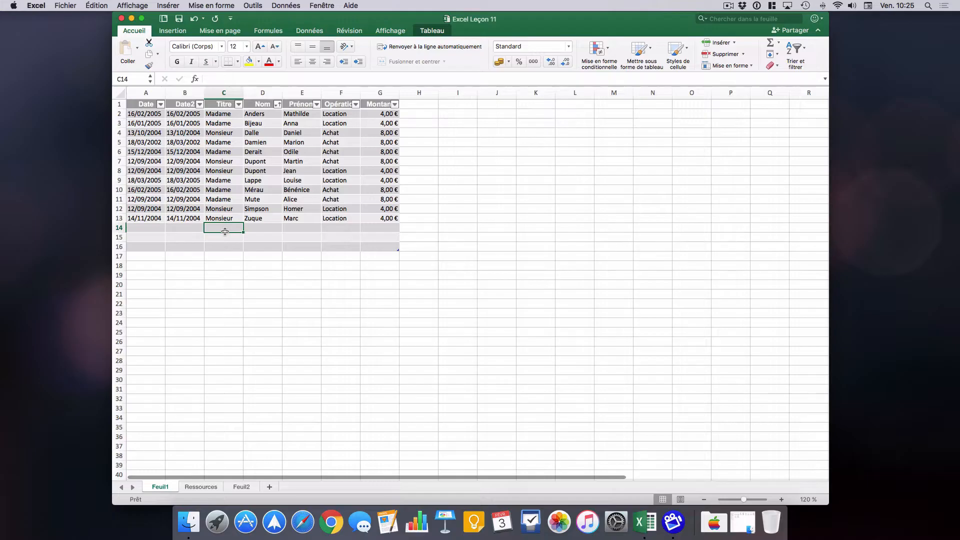
Enter the text "table" in cell A14 of the Date column.
click(147, 228)
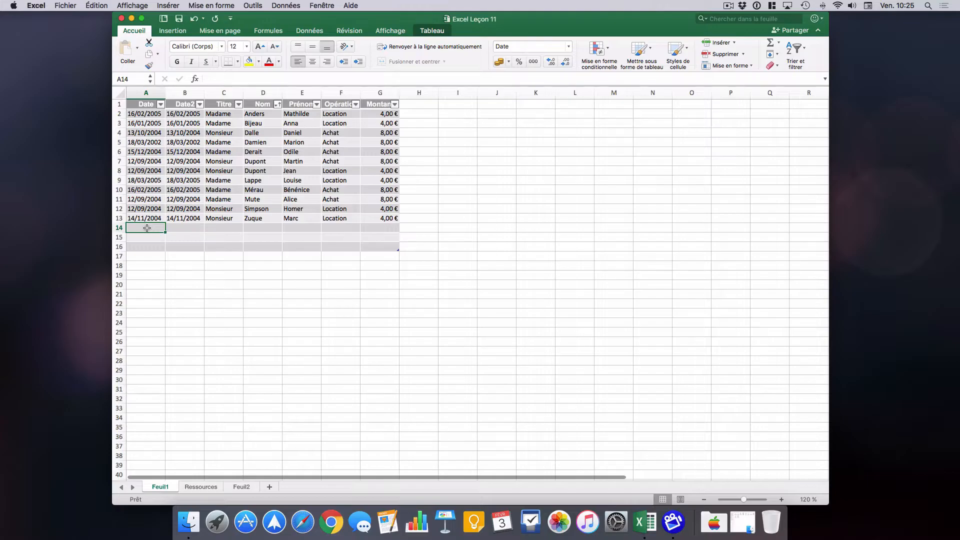
text(table)
key(Return)
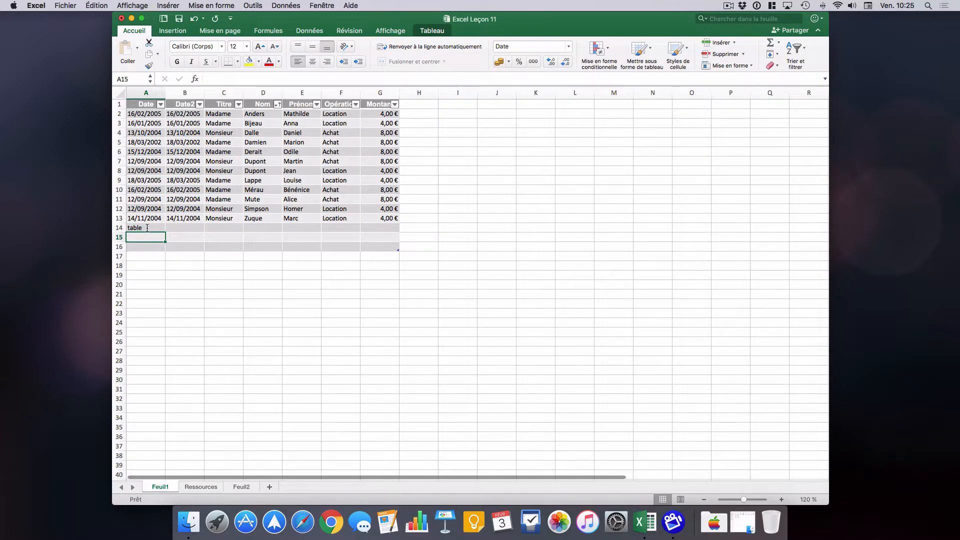
Try to enter the text "table" in cell B14 of the Date2 column, and cancel the entry.
click(194, 228)
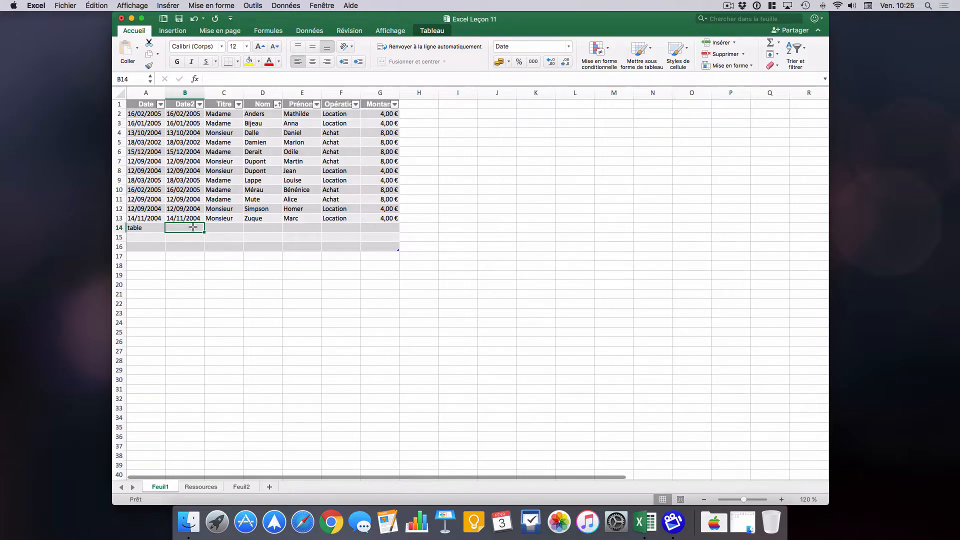
text(ta)
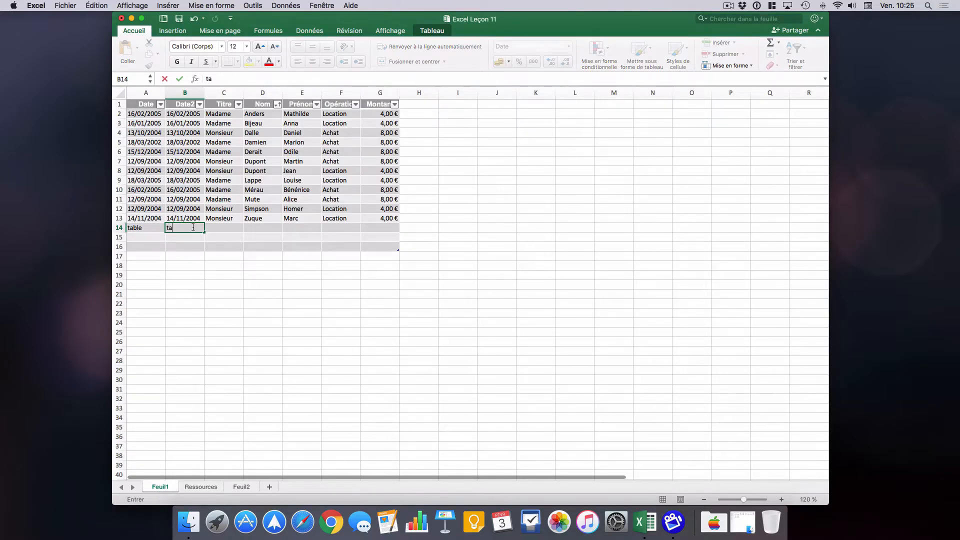
text(ble)
key(Return)
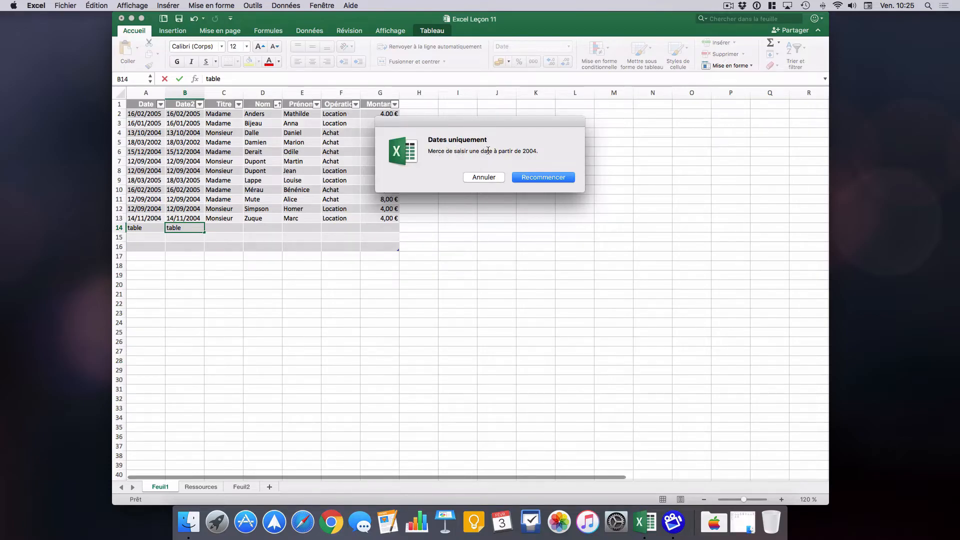
click(483, 177)
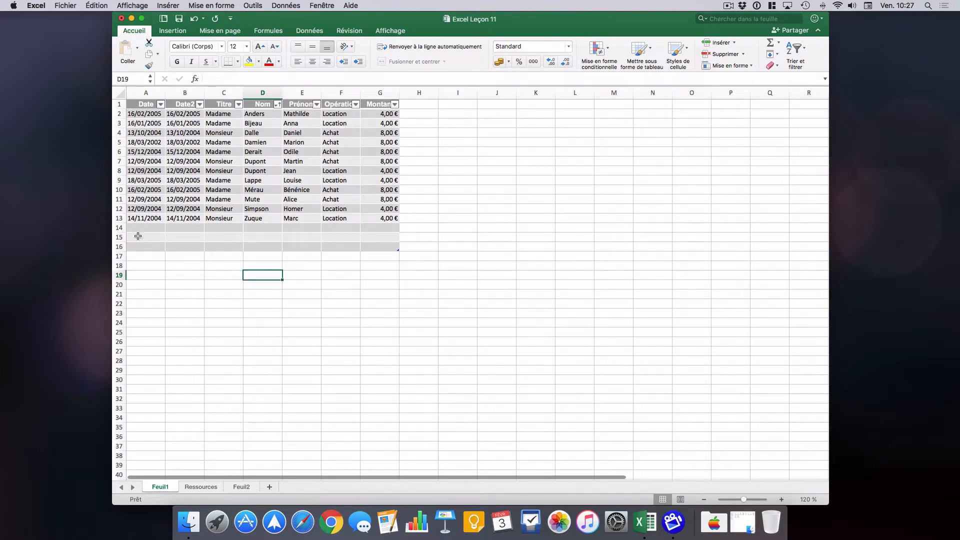
Start a data validation rule for the whole of column A that allows only the Date type.
click(145, 92)
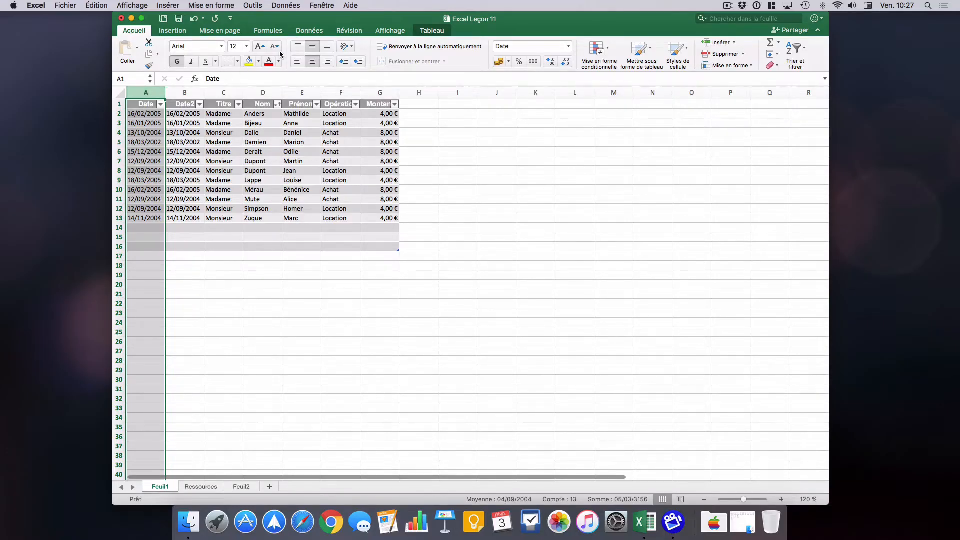
click(310, 32)
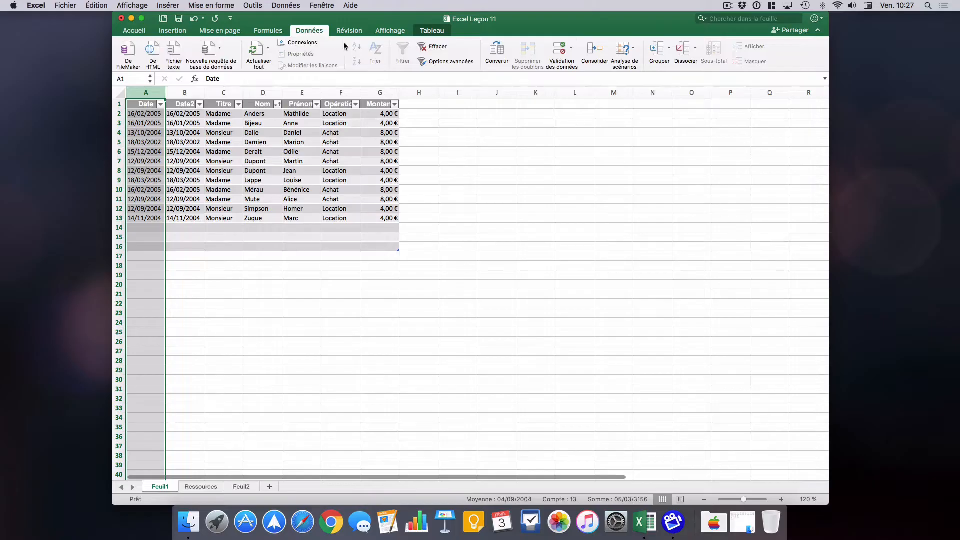
click(572, 49)
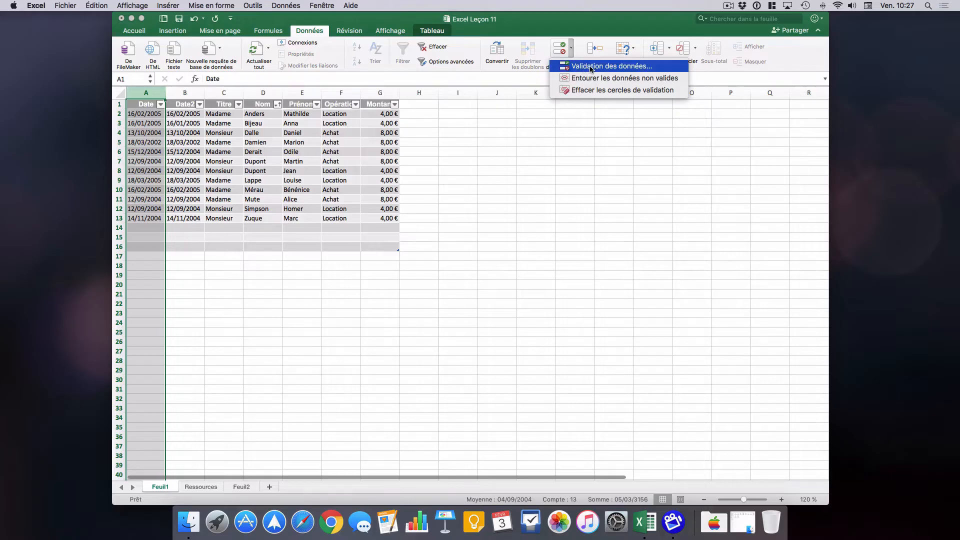
click(653, 66)
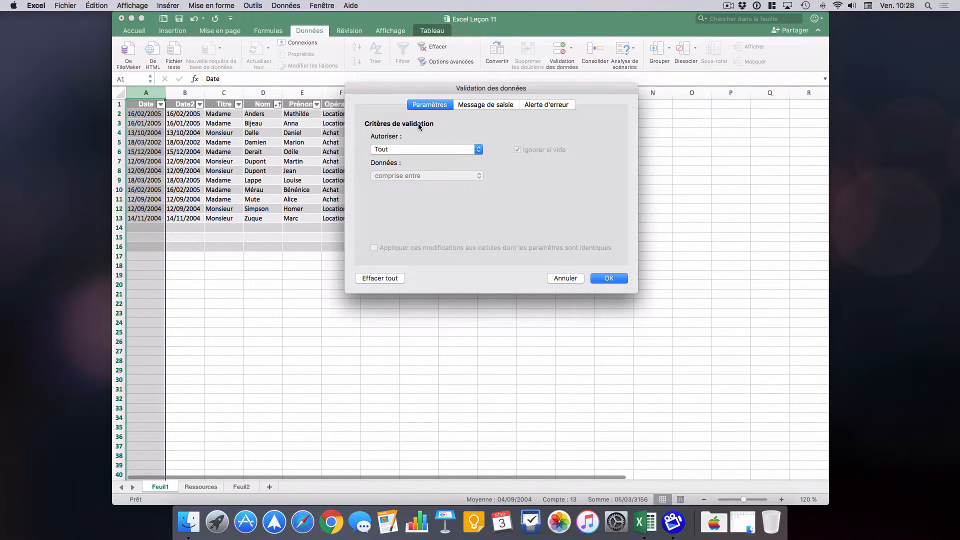
click(479, 150)
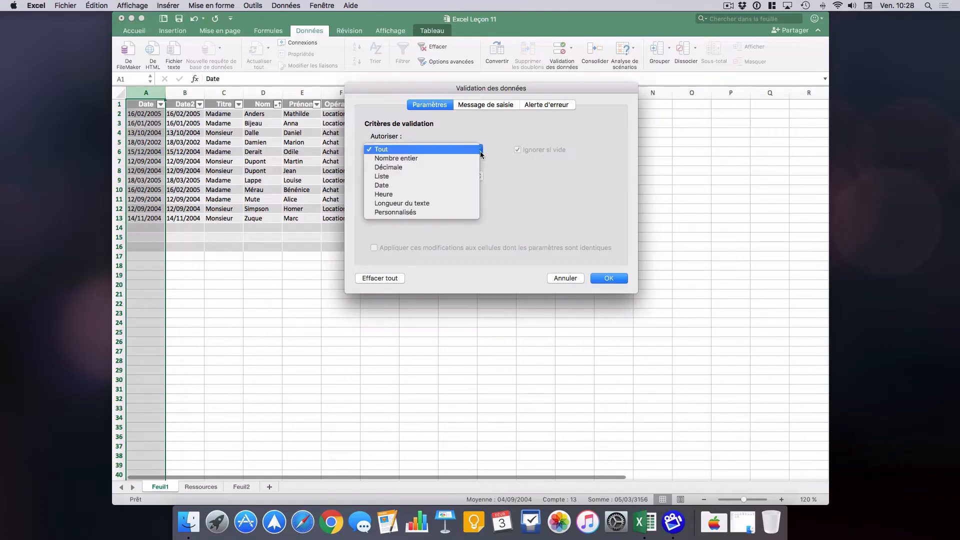
click(410, 186)
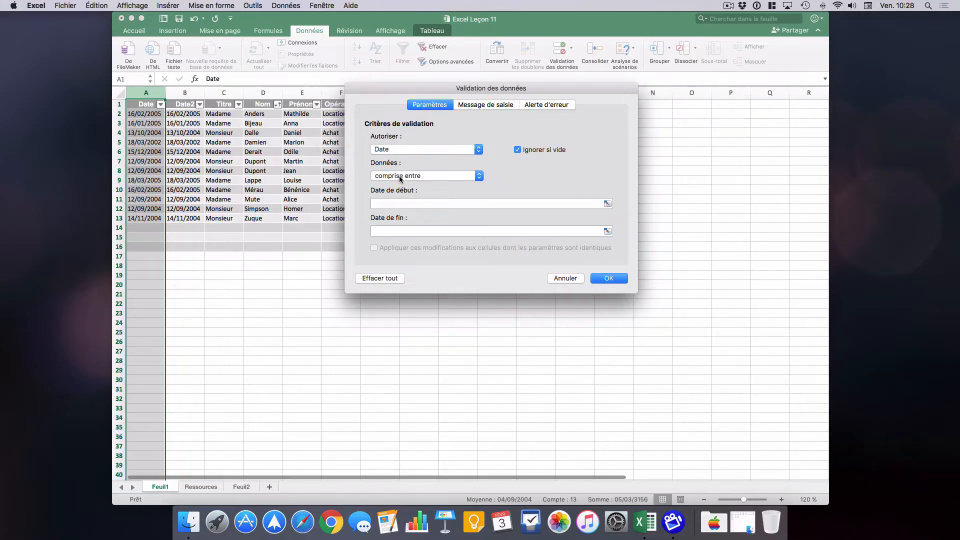
Restrict the validation to dates "supérieure à" 31/12/2003 and apply the rule to column A.
click(480, 179)
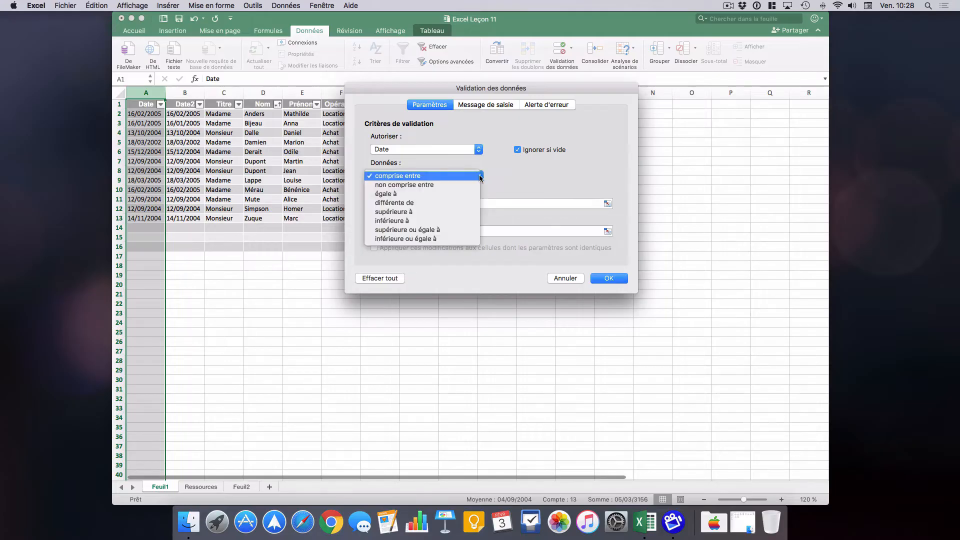
click(422, 211)
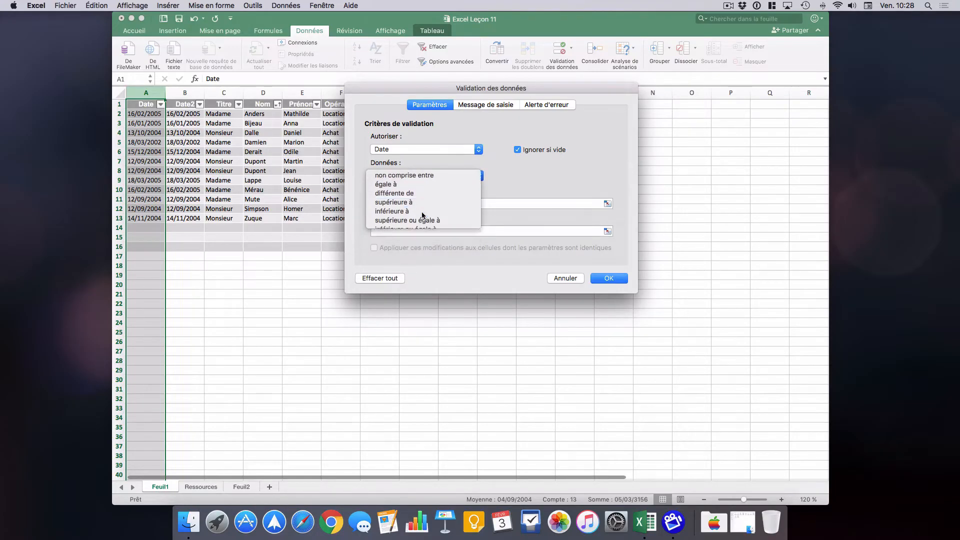
click(423, 204)
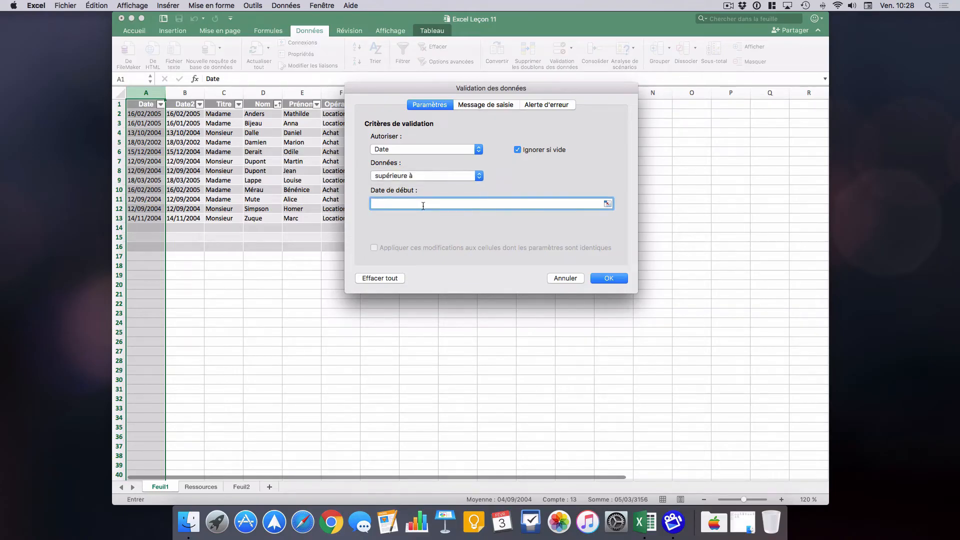
text(31/12/2003)
click(610, 278)
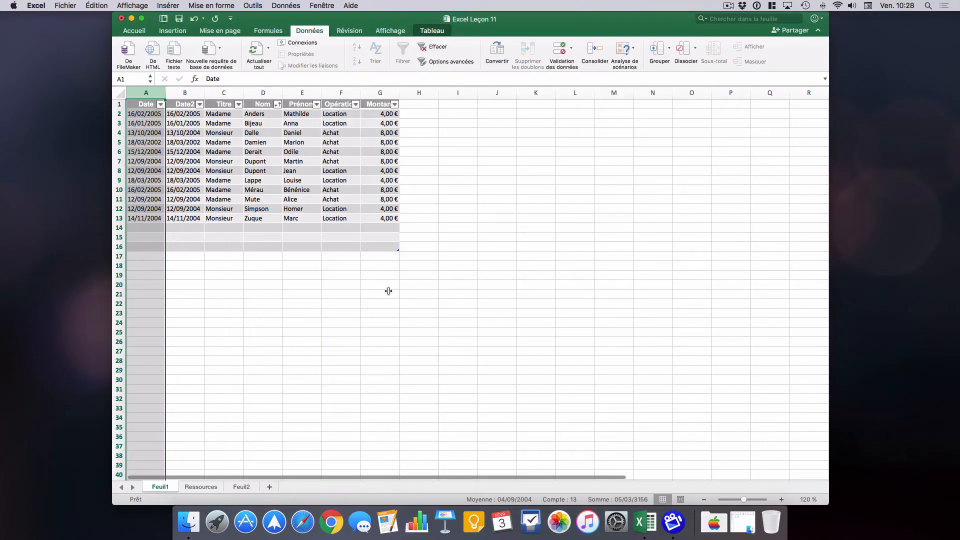
click(349, 293)
Test the new date rule by trying to enter "table" in cell A14, and cancel the entry.
click(148, 227)
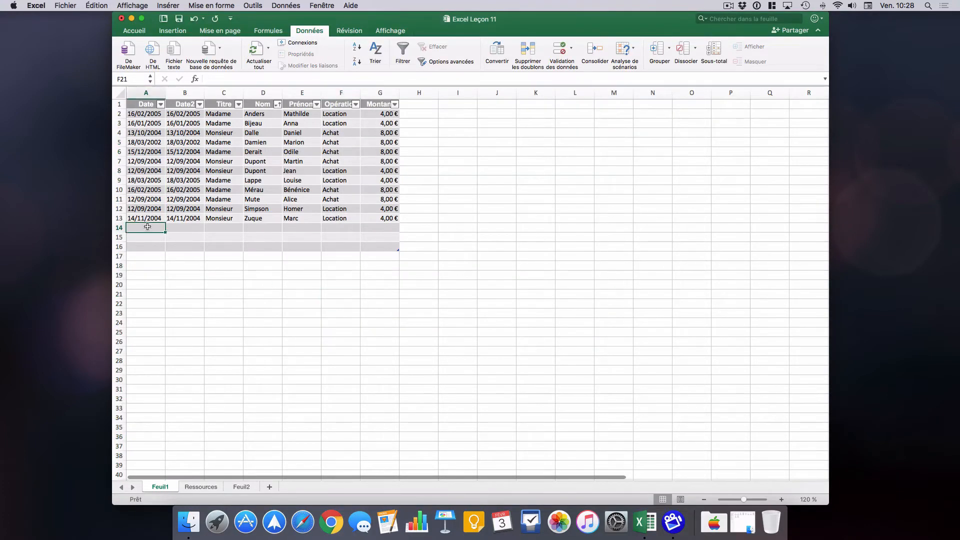
text(table)
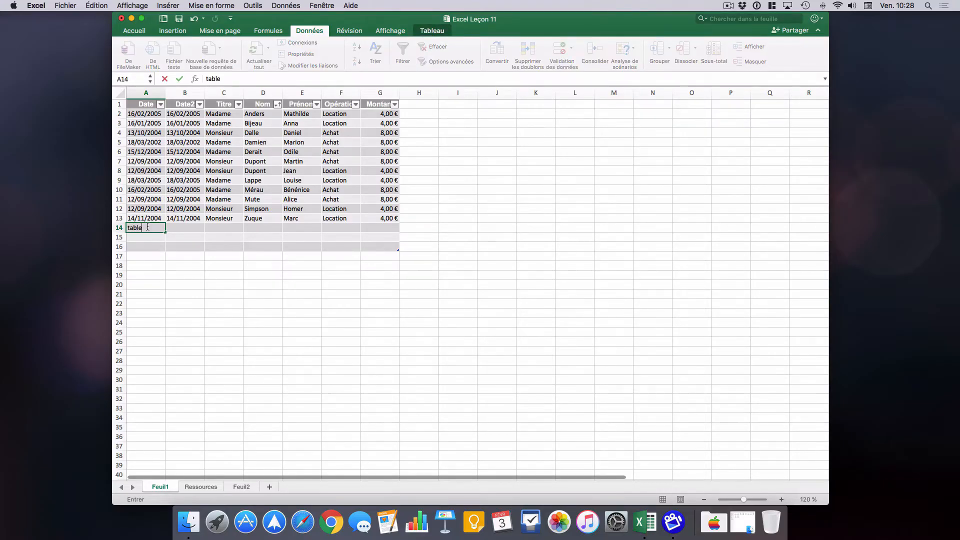
key(Return)
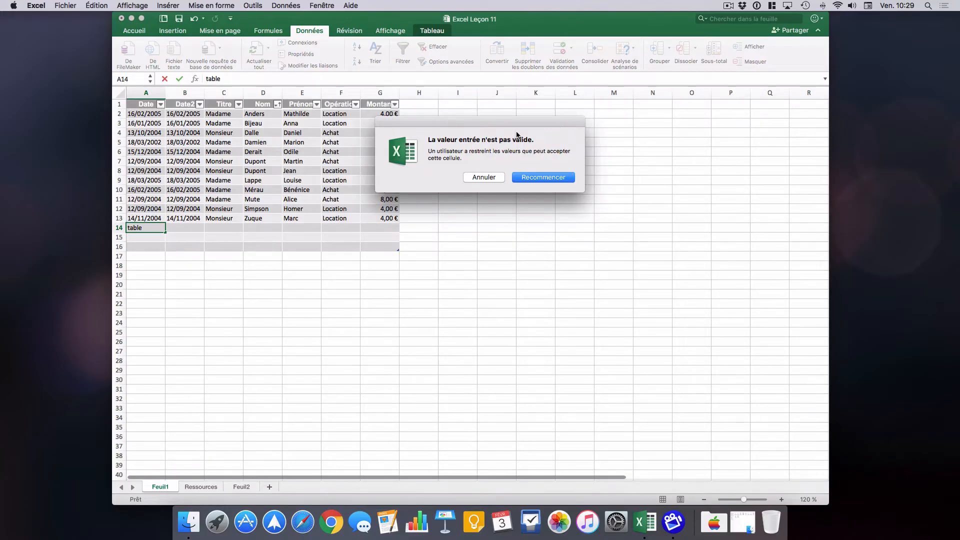
drag(434, 141, 534, 140)
click(556, 142)
click(480, 178)
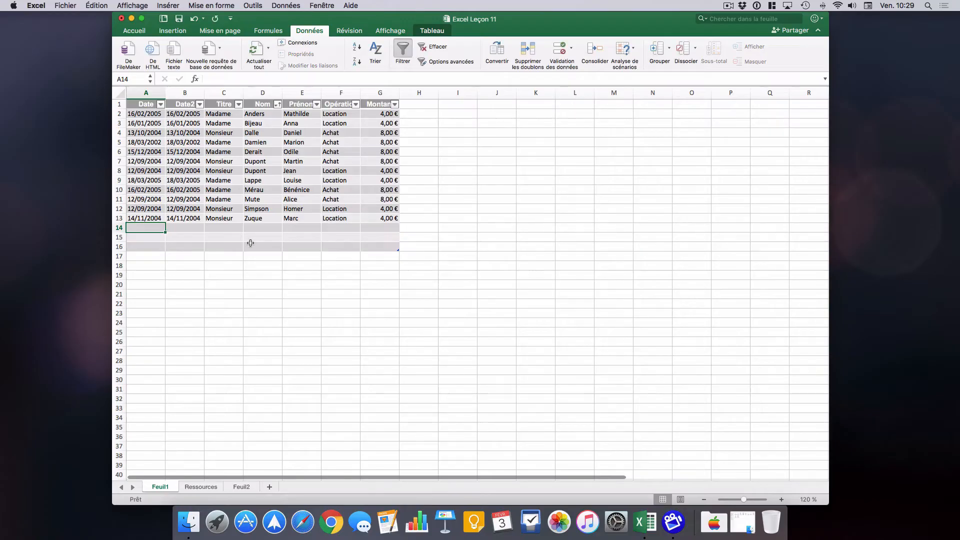
Reopen column A's data validation and set its error alert title to "Dates uniquement".
click(148, 94)
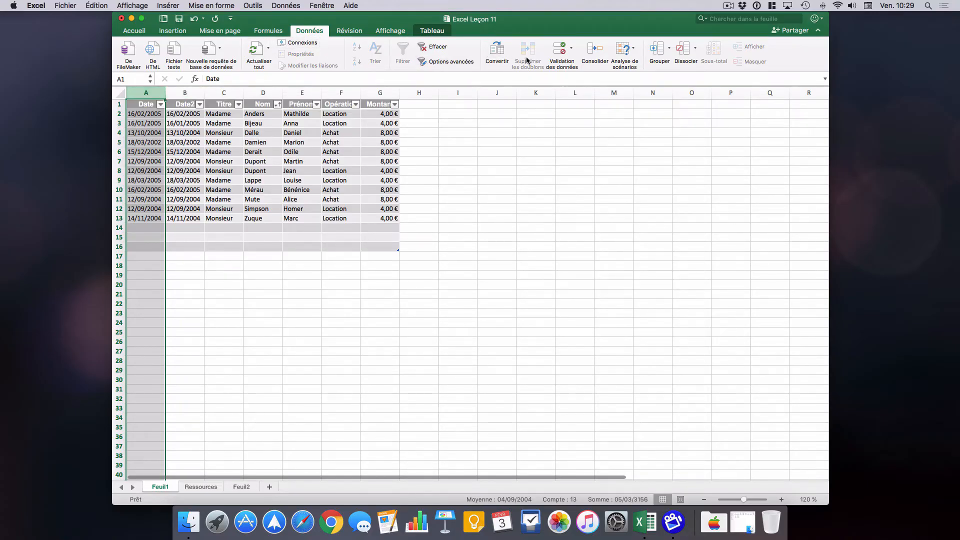
click(570, 49)
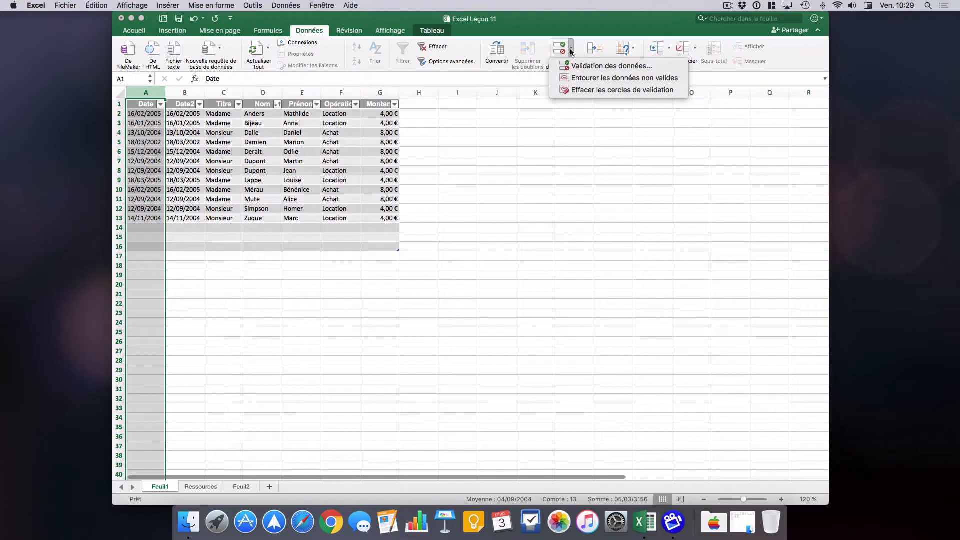
click(647, 66)
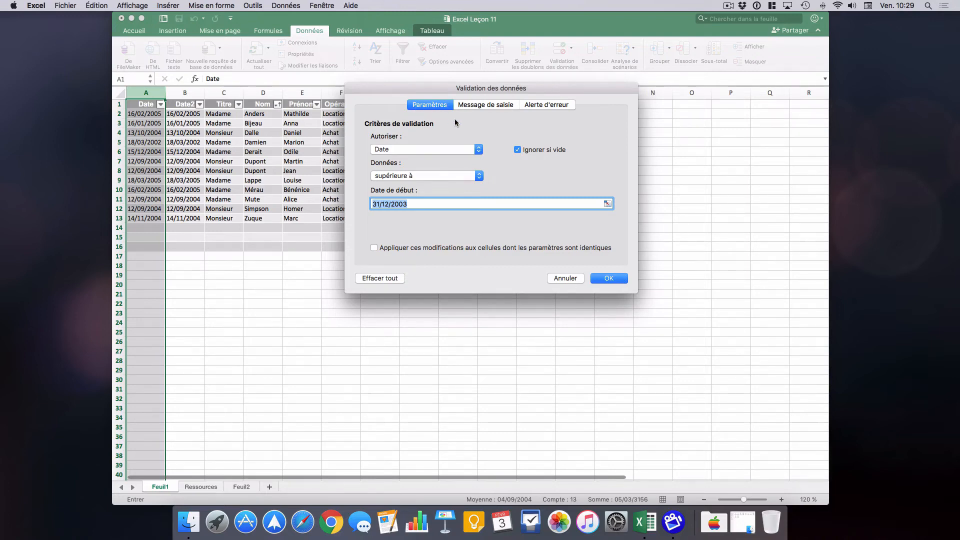
click(550, 106)
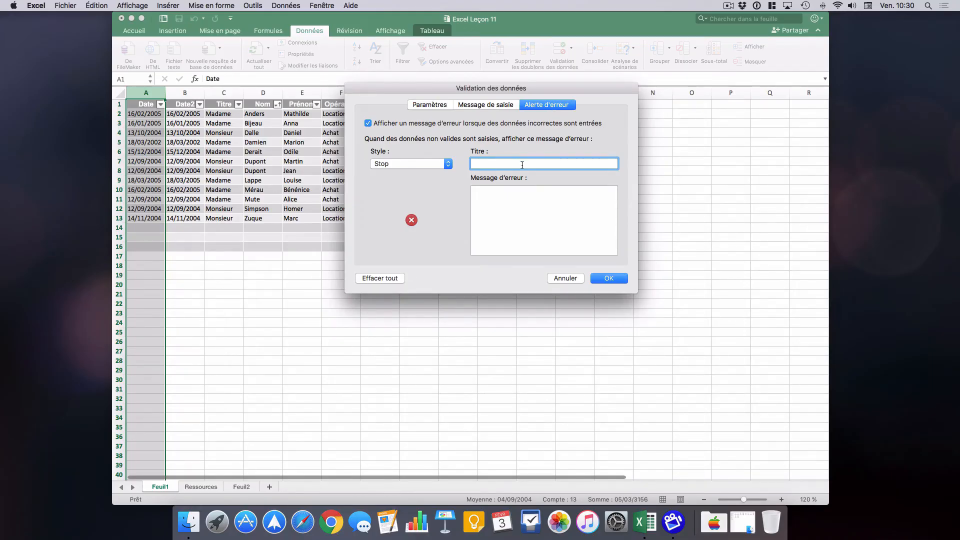
text(Dates uniquement)
Set the error alert's message to "Après 2003" and apply the validation settings.
click(527, 206)
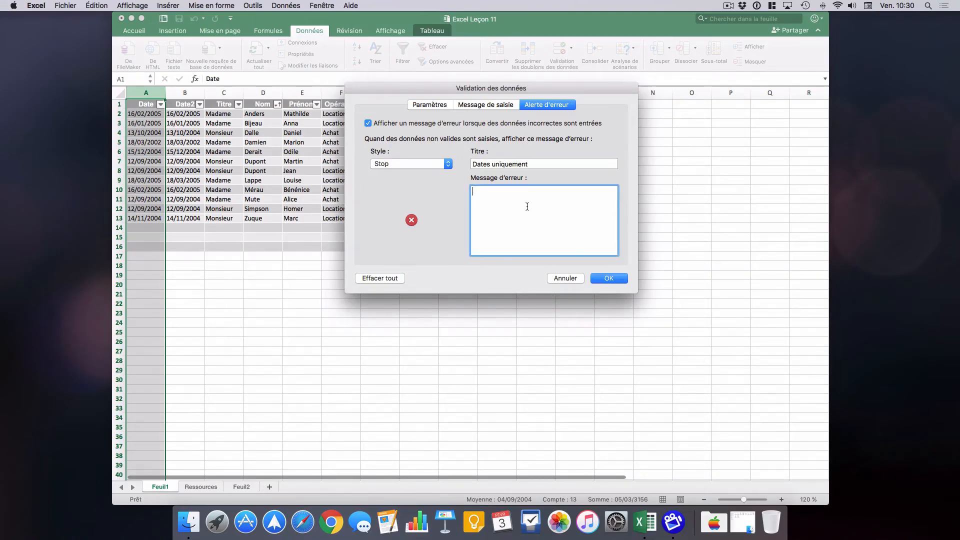
text(Après 2003)
click(611, 278)
click(272, 263)
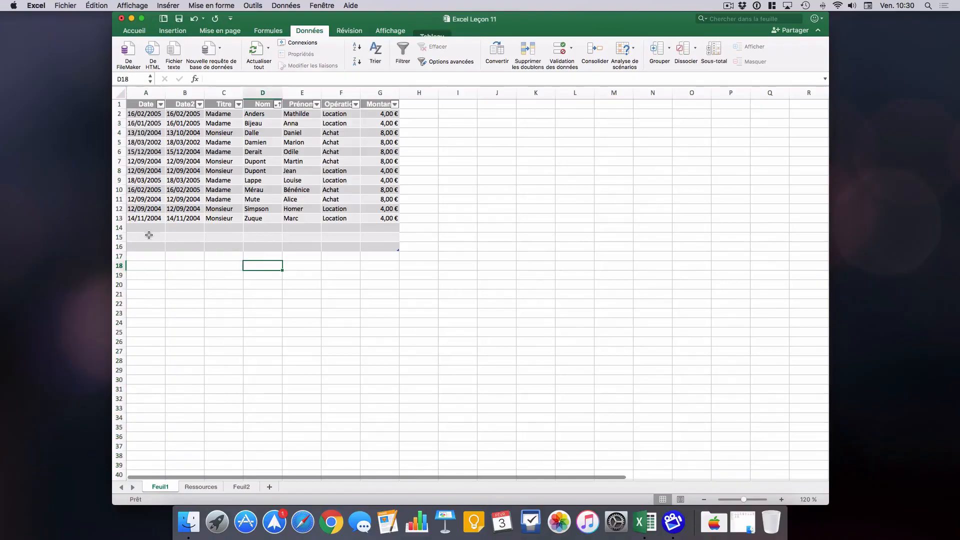
Test the custom error alert by trying to enter "table" in cell A14, and cancel the entry.
click(146, 228)
text(ta)
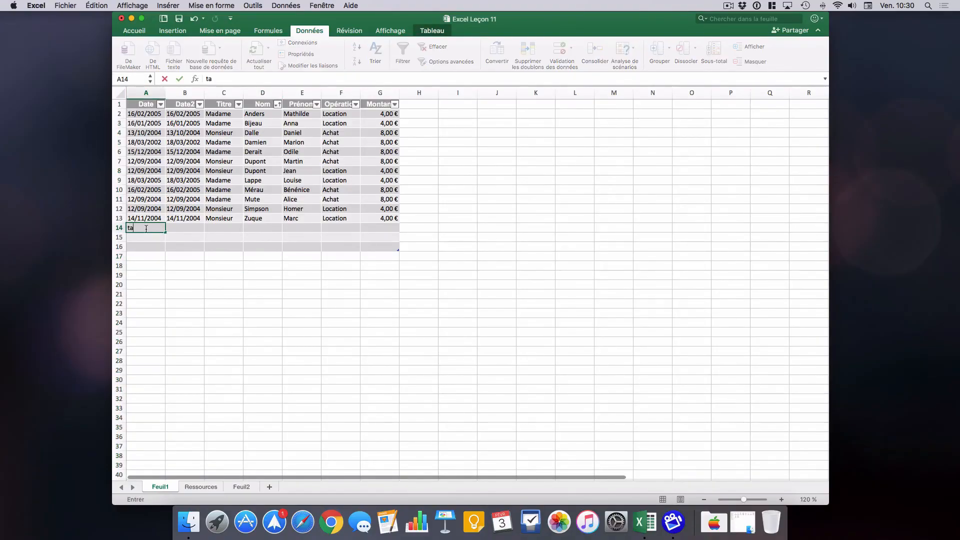
text(ble)
key(Return)
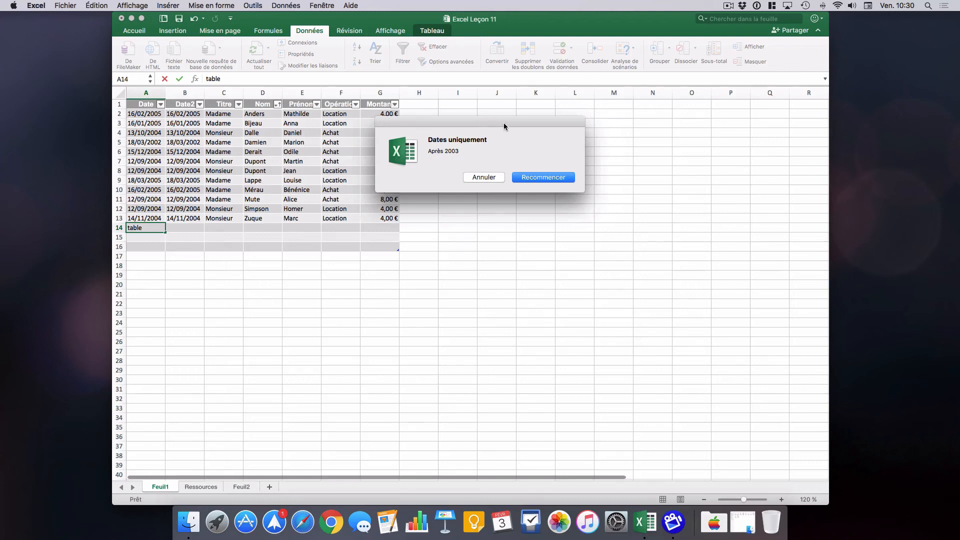
click(495, 176)
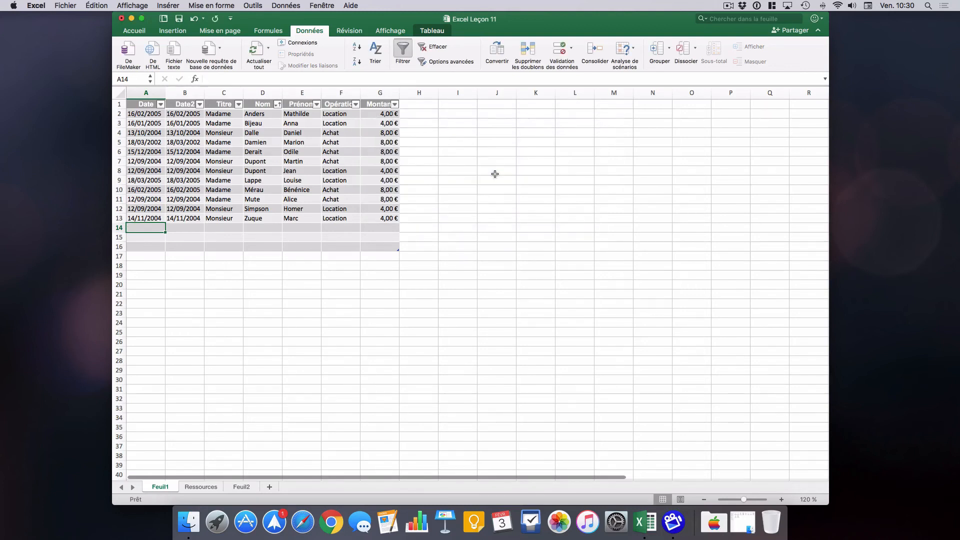
click(475, 202)
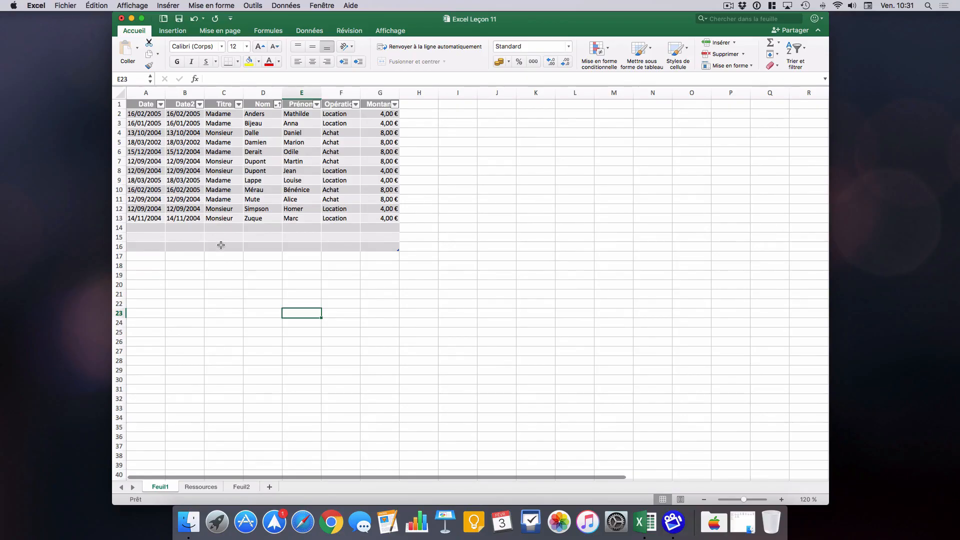
Open the list of allowed values for cell C14 in the Titre column.
click(230, 227)
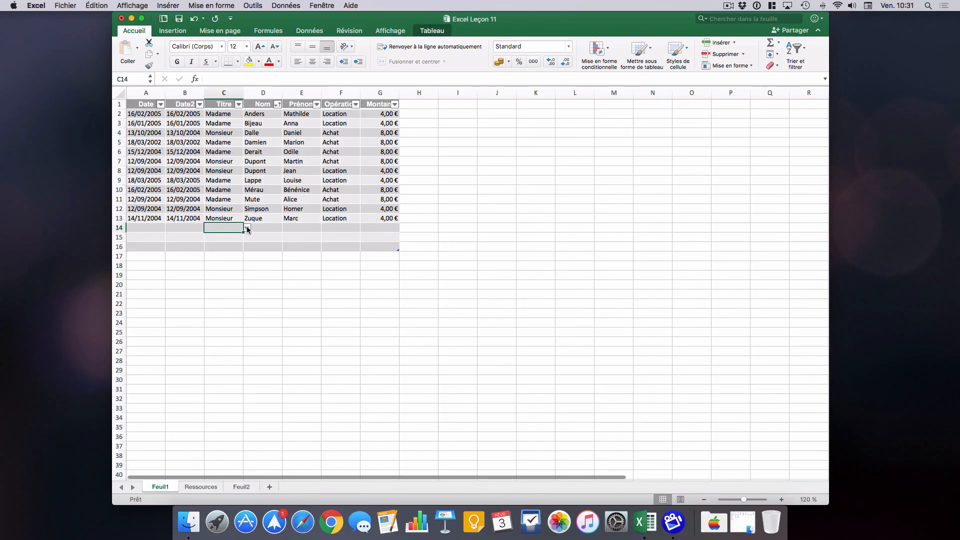
click(248, 228)
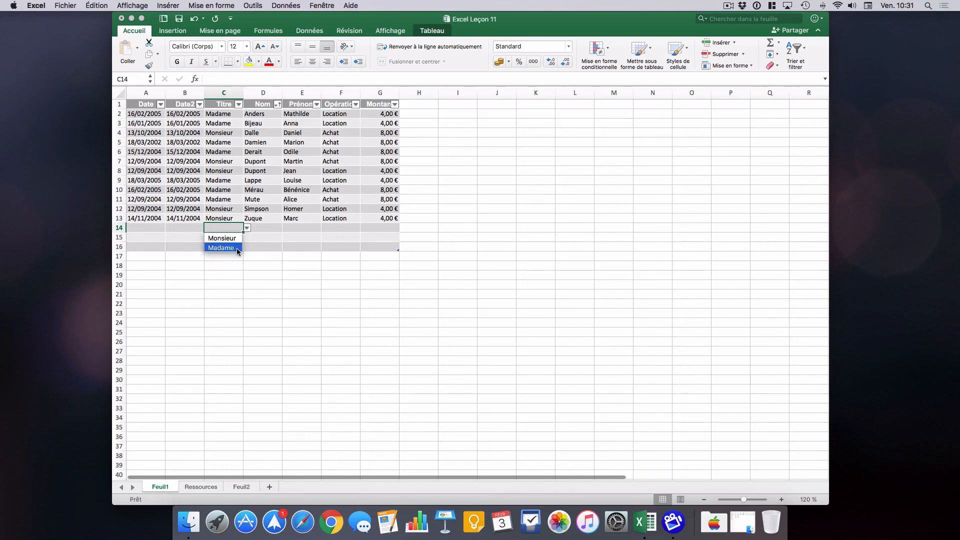